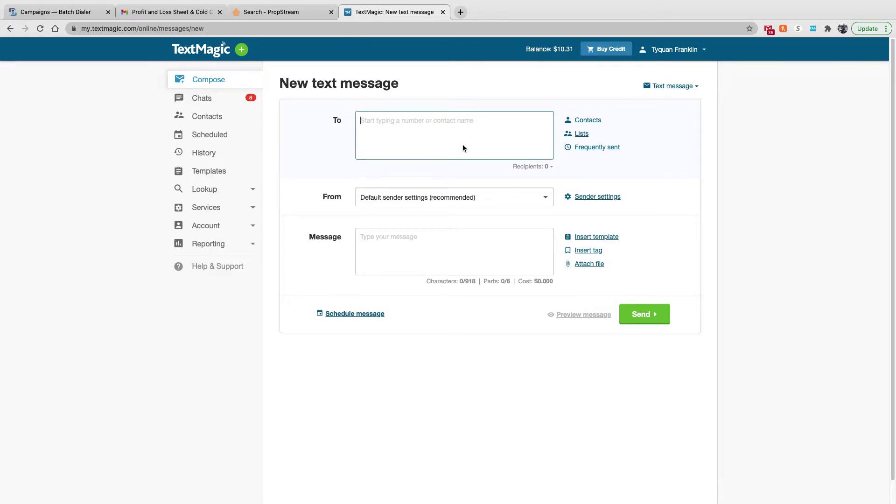
# Open the Chats inbox, then go to the Contacts page listing the seven contact lists.
pyautogui.click(226, 156)
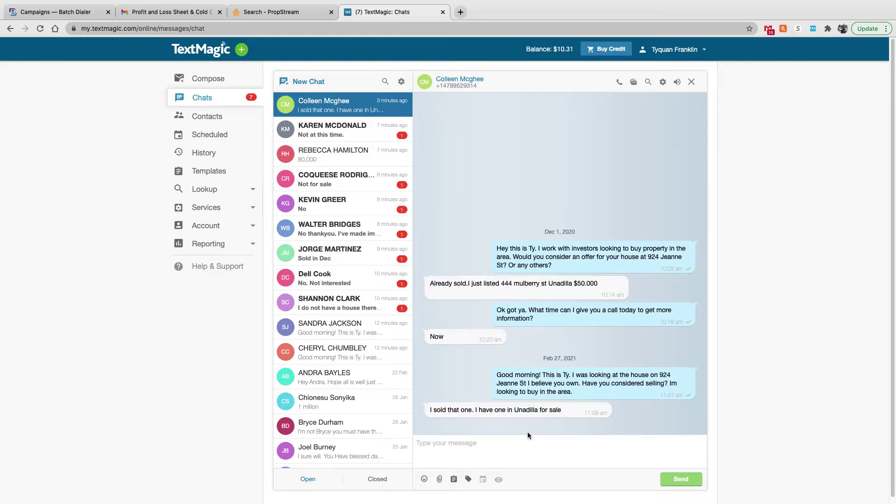
pyautogui.click(205, 118)
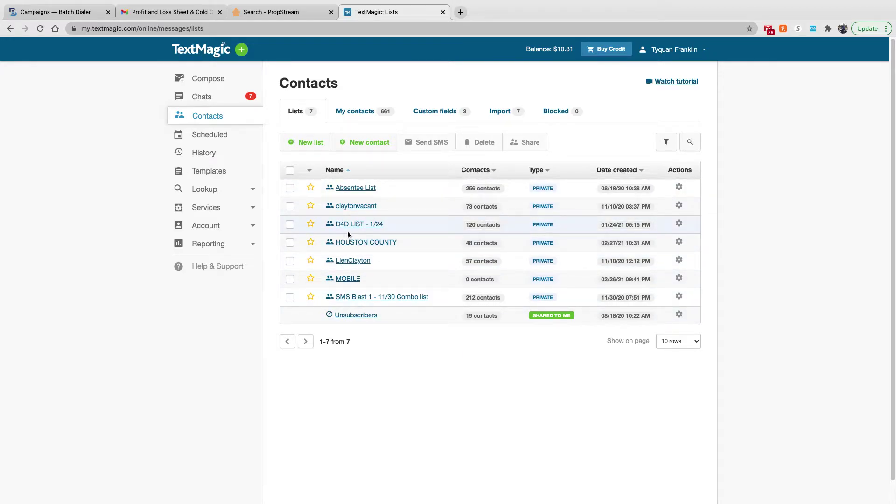
# Add a new private contact list named 'test1' with 0 contacts and save it.
pyautogui.click(307, 145)
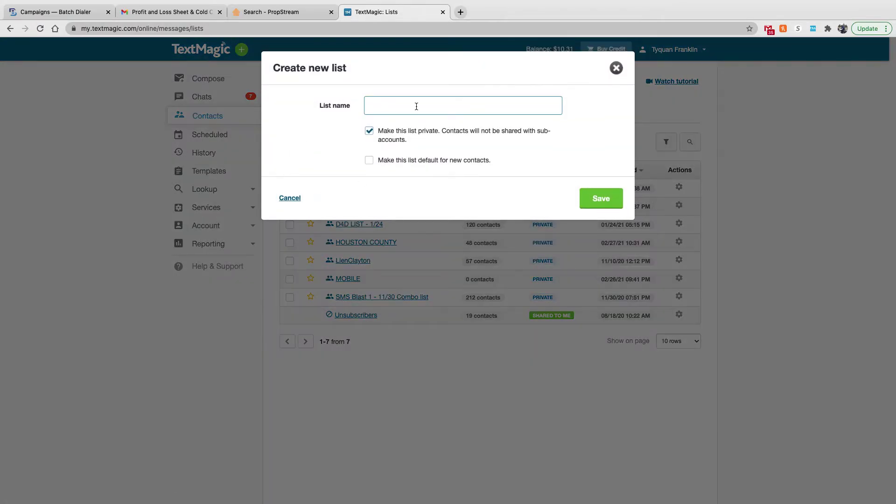
pyautogui.write('test1')
pyautogui.click(595, 200)
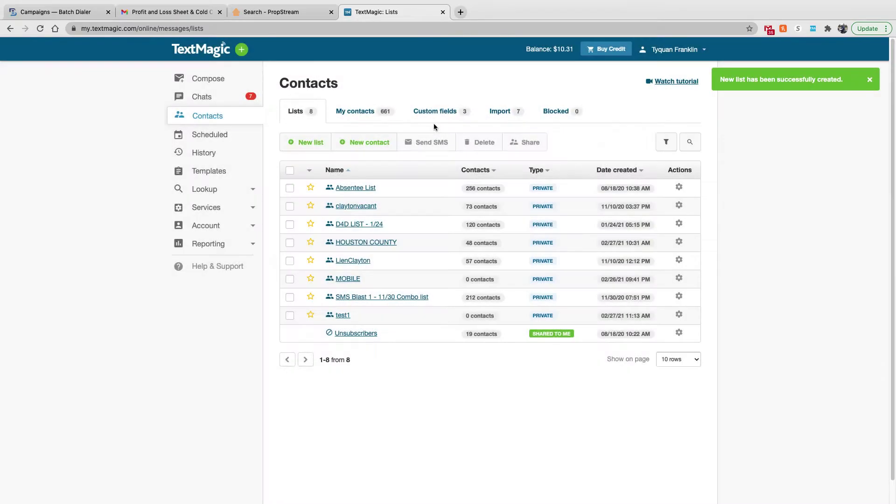
# In the test1 list, choose the HOUSTON COUNTY MOBILE .xlsx spreadsheet for contact import.
pyautogui.click(344, 317)
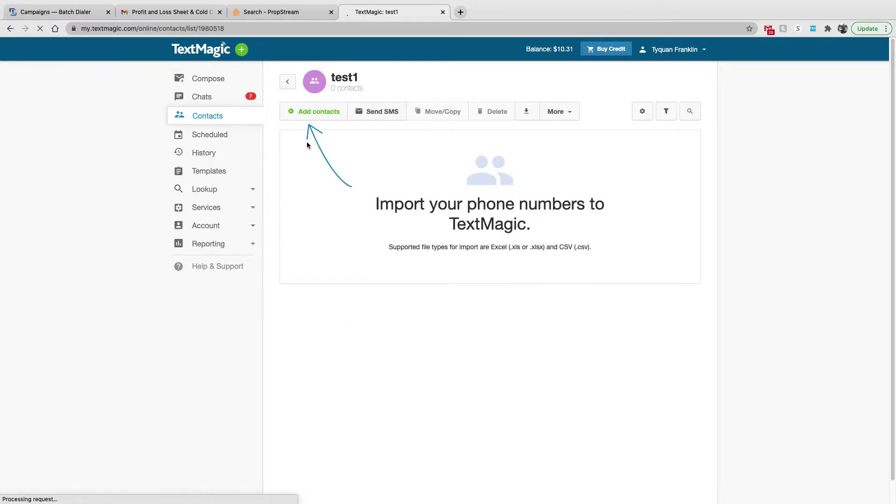
pyautogui.click(310, 113)
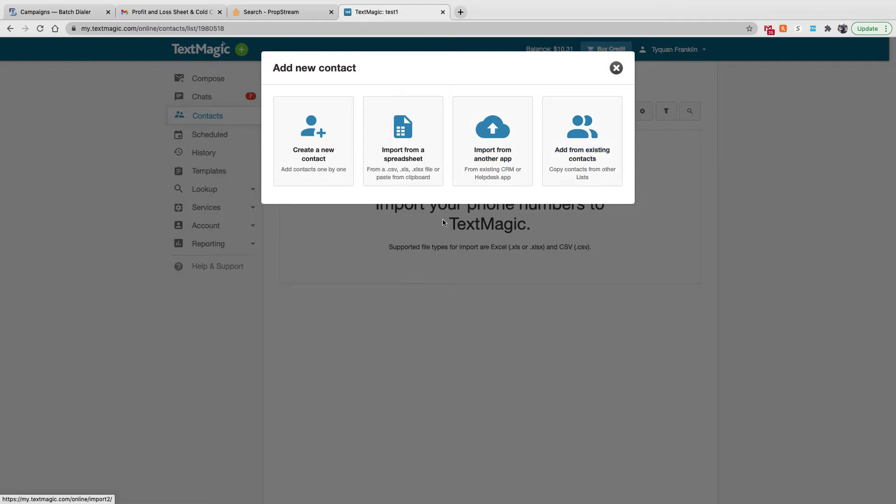
pyautogui.click(404, 155)
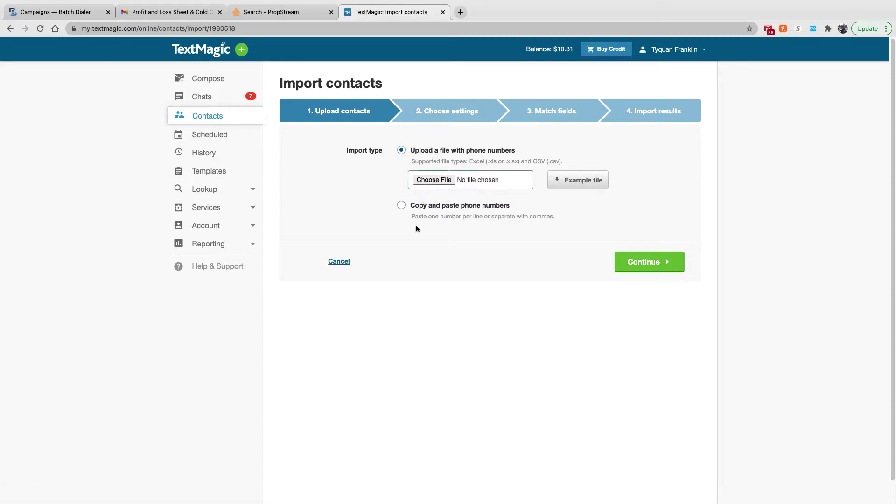
pyautogui.click(434, 180)
pyautogui.click(437, 182)
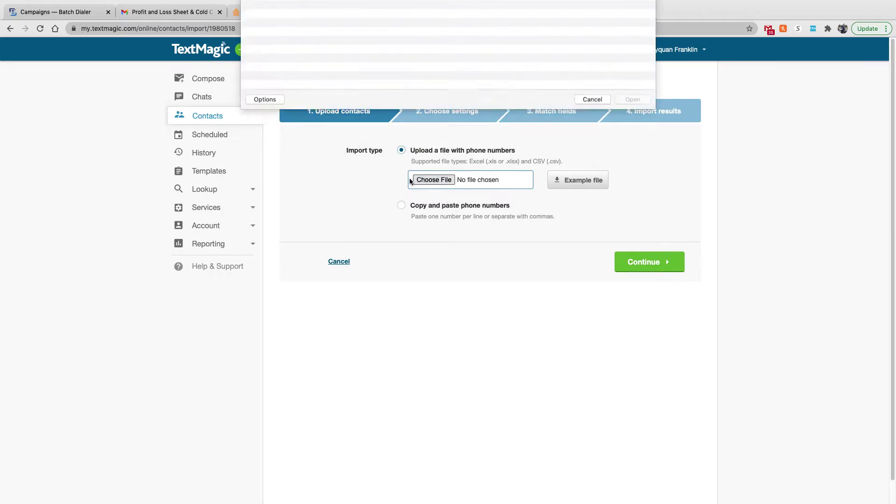
pyautogui.click(317, 36)
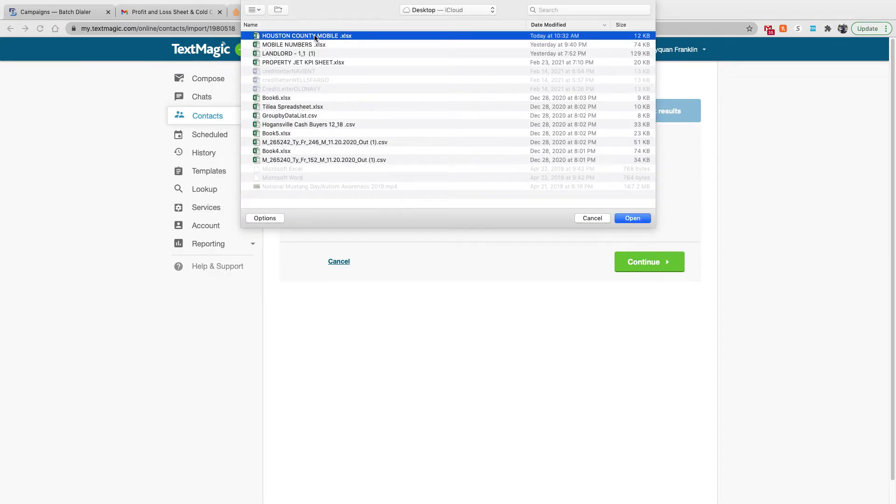
pyautogui.click(632, 218)
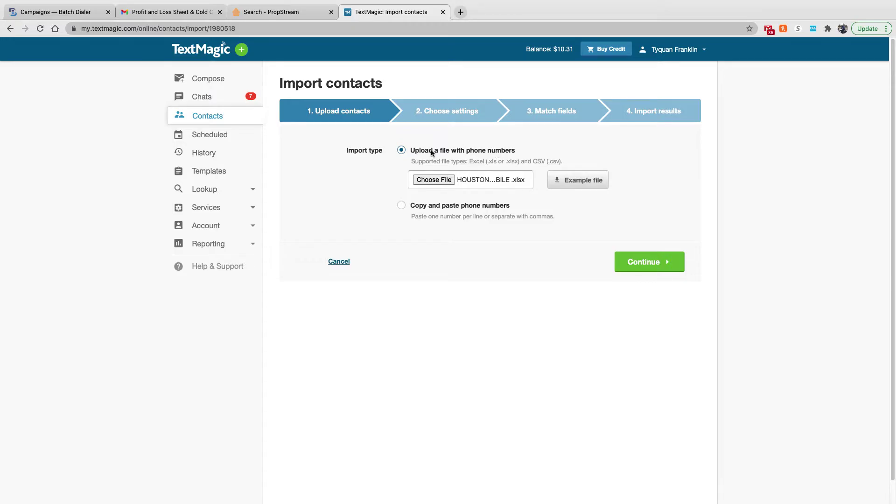
# Keep United States and test1 as import settings, leave landline exclusion off, and reach field matching.
pyautogui.click(655, 259)
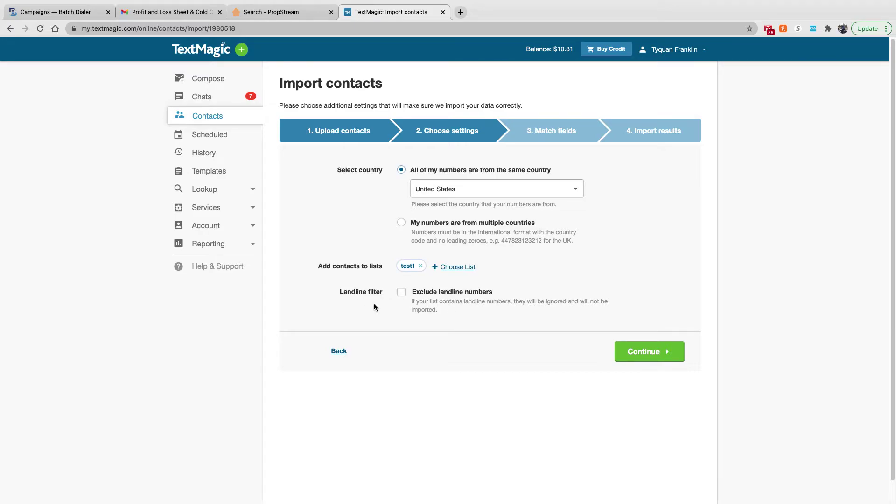
pyautogui.click(419, 293)
pyautogui.click(419, 293)
pyautogui.click(642, 352)
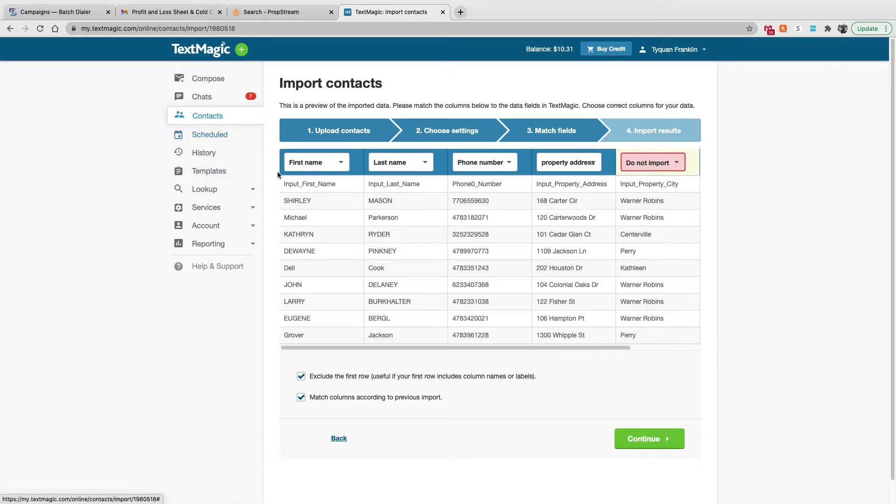
# Look through Scheduled and History, then open the Intro2 template's message text for editing.
pyautogui.click(205, 135)
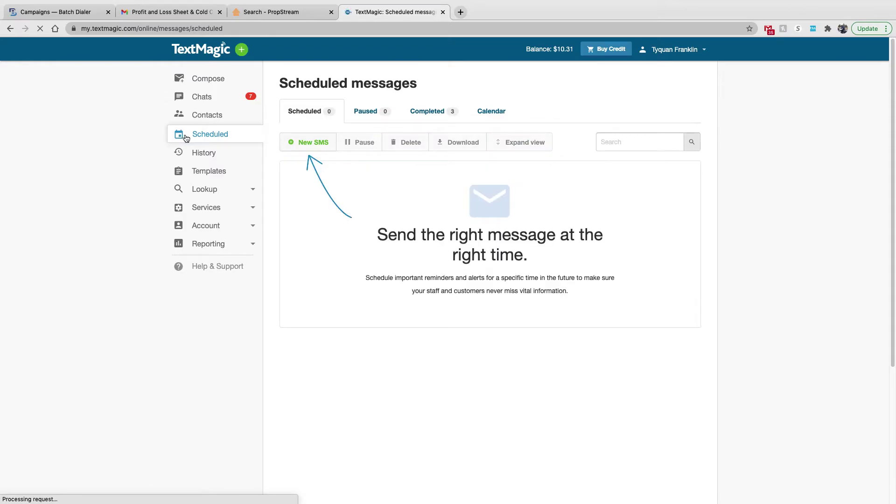
pyautogui.click(212, 154)
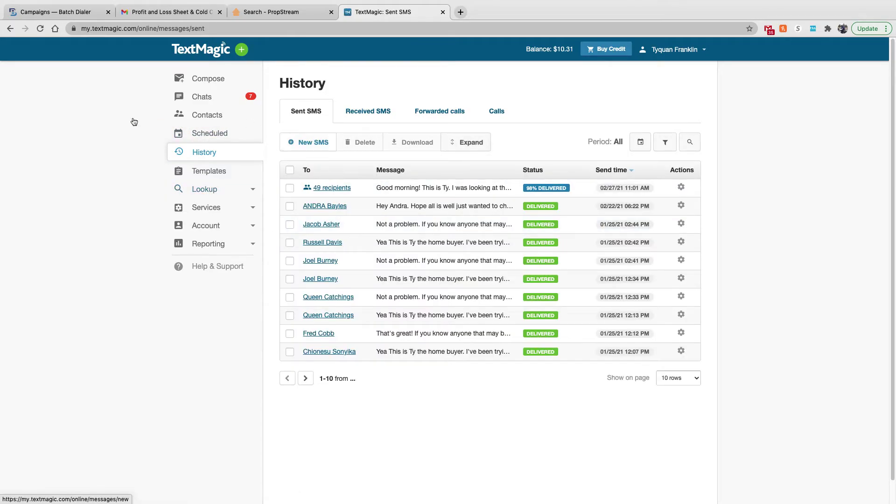
pyautogui.click(150, 166)
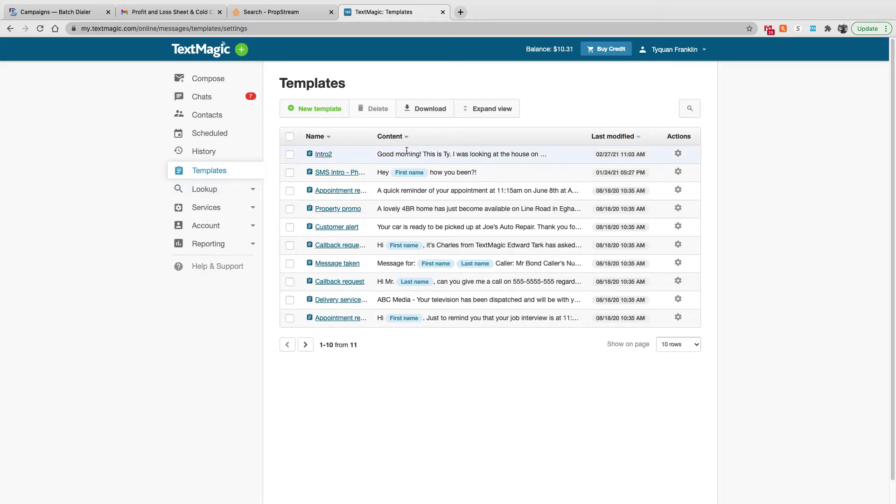
pyautogui.click(323, 154)
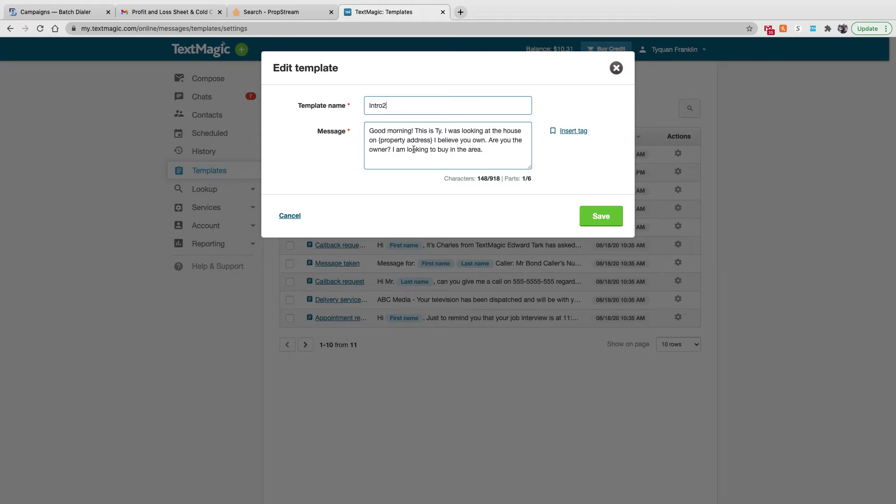
pyautogui.click(480, 161)
# Replace the typed {property address} with the property address merge tag and add a period.
pyautogui.moveTo(434, 140); pyautogui.dragTo(377, 138)
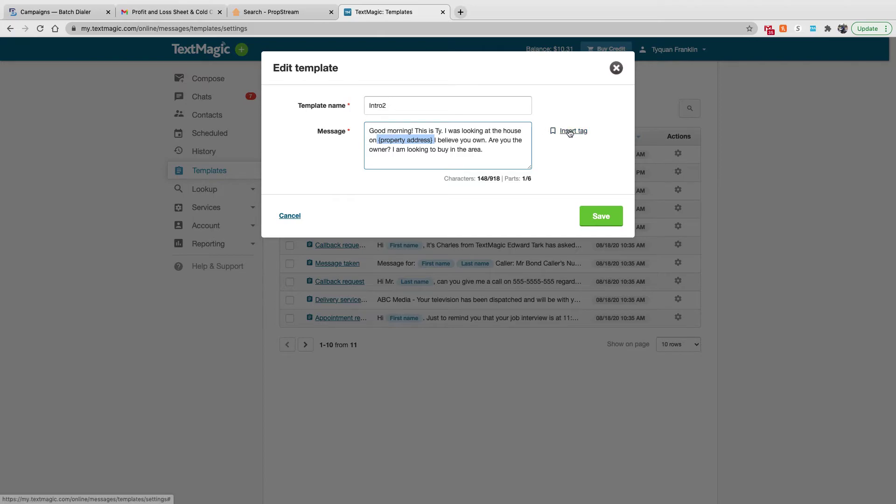
pyautogui.press('BackSpace')
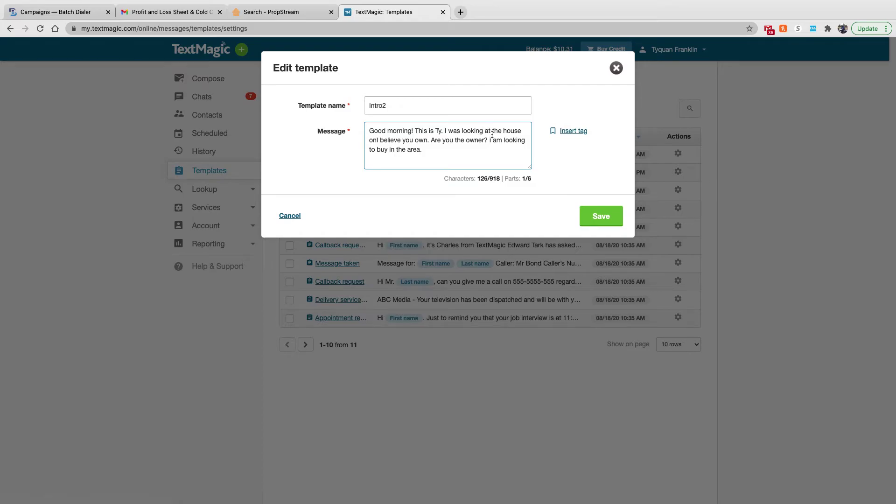
pyautogui.click(572, 131)
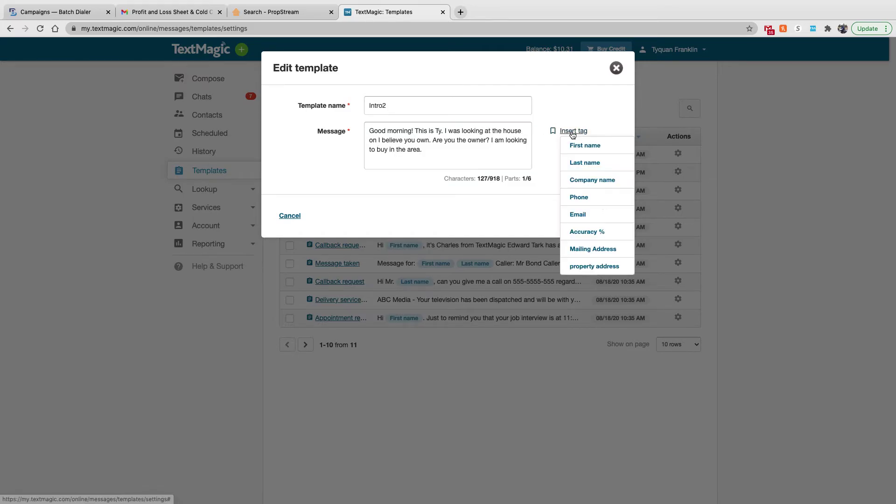
pyautogui.click(593, 265)
pyautogui.click(489, 141)
pyautogui.write('.')
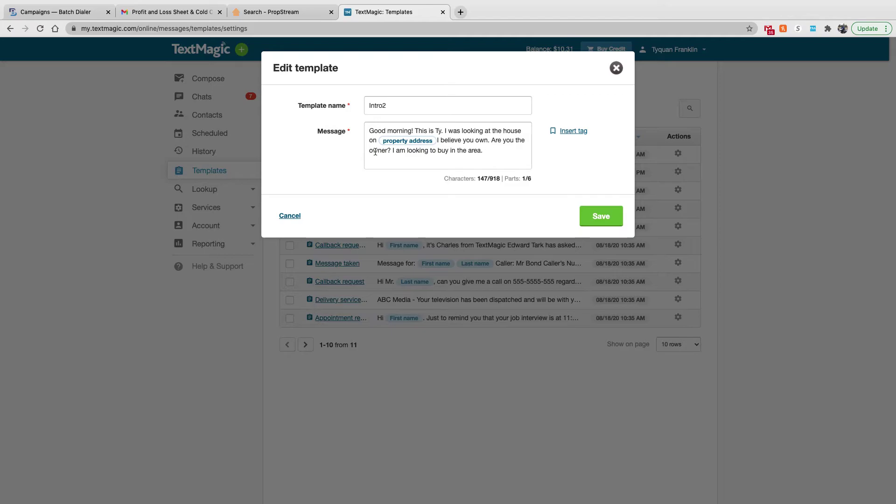
# Add '!' after Good morning, remove the stray First name tag, and save Intro2.
pyautogui.click(411, 131)
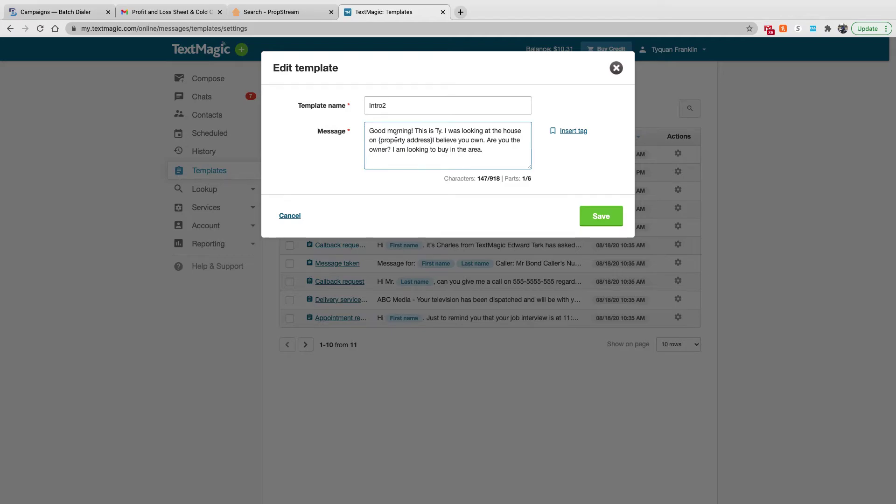
pyautogui.write('!')
pyautogui.click(578, 132)
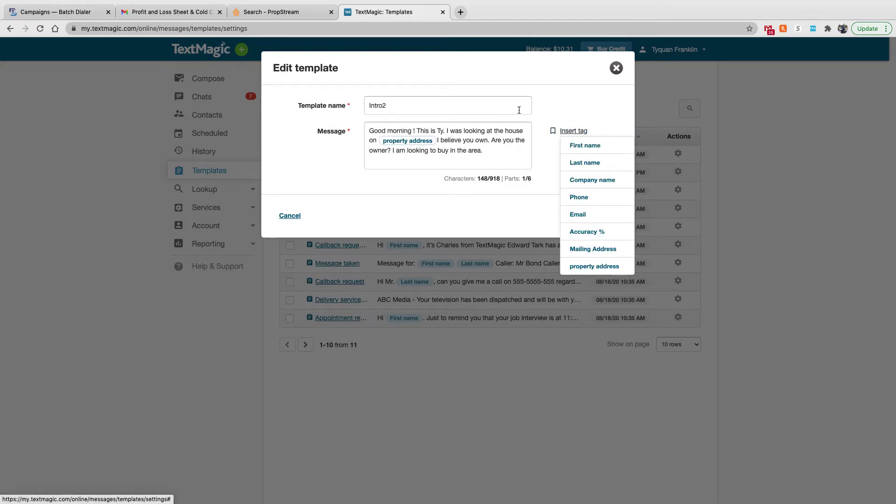
pyautogui.click(585, 145)
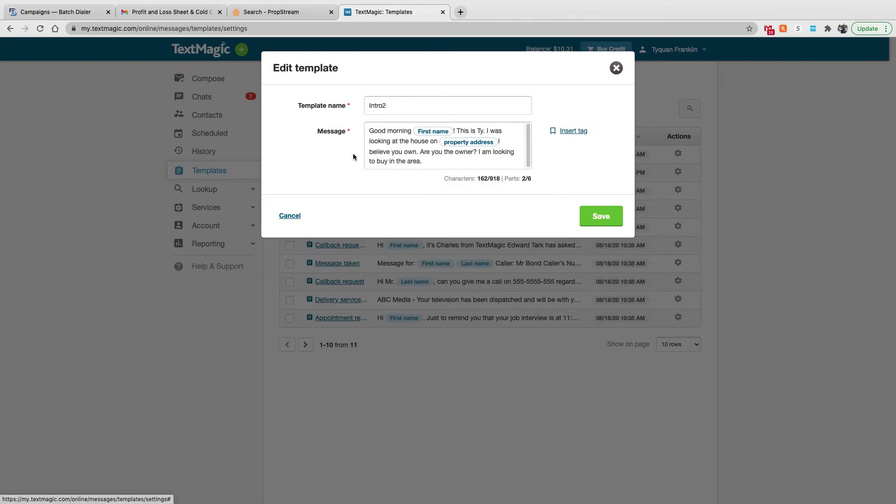
pyautogui.click(450, 131)
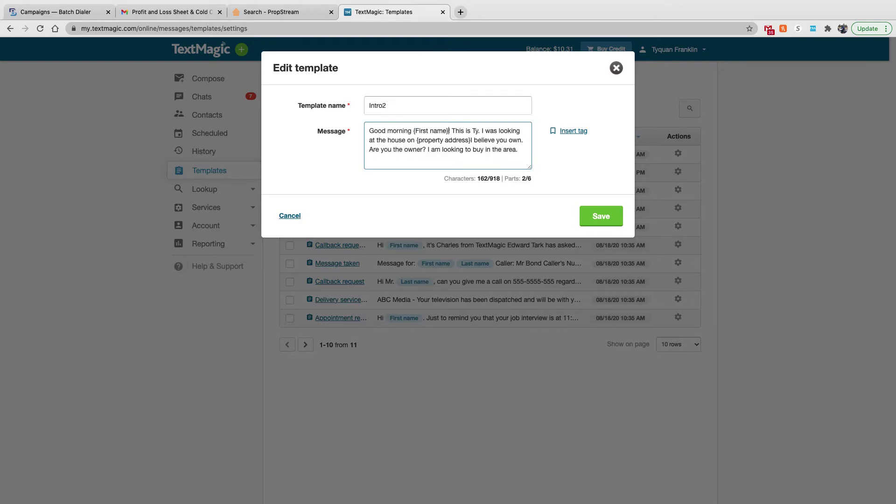
pyautogui.press('BackSpace')
pyautogui.press('BackSpace')
pyautogui.press('BackSpace')
pyautogui.press('BackSpace')
pyautogui.press('BackSpace')
pyautogui.press('BackSpace')
pyautogui.press('BackSpace')
pyautogui.press('BackSpace')
pyautogui.press('BackSpace')
pyautogui.press('BackSpace')
pyautogui.press('BackSpace')
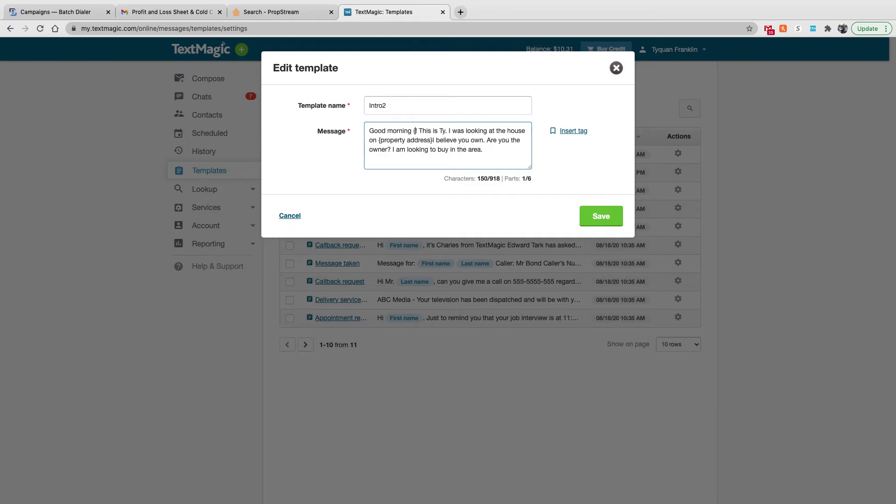
pyautogui.press('BackSpace')
pyautogui.press('BackSpace')
pyautogui.press('BackSpace')
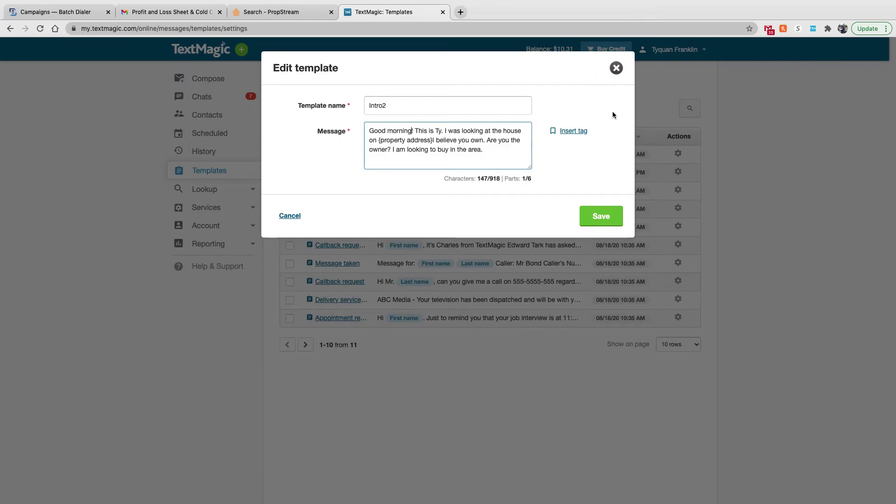
pyautogui.click(589, 213)
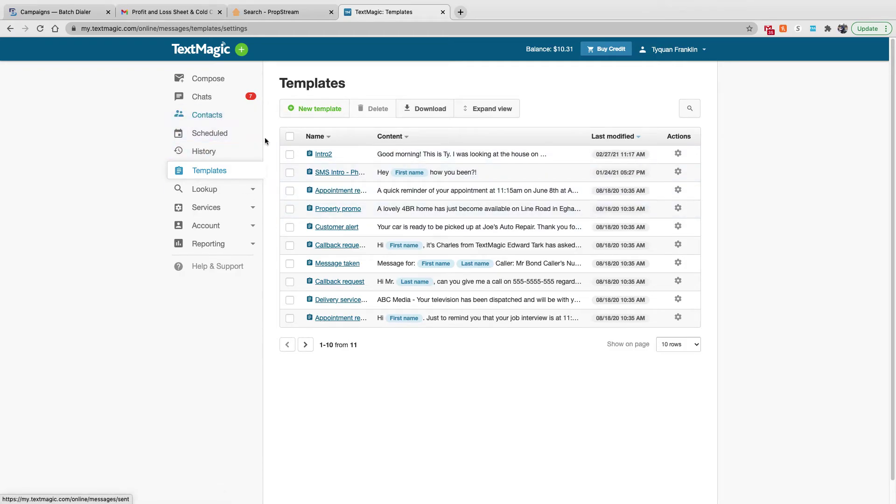
pyautogui.click(211, 80)
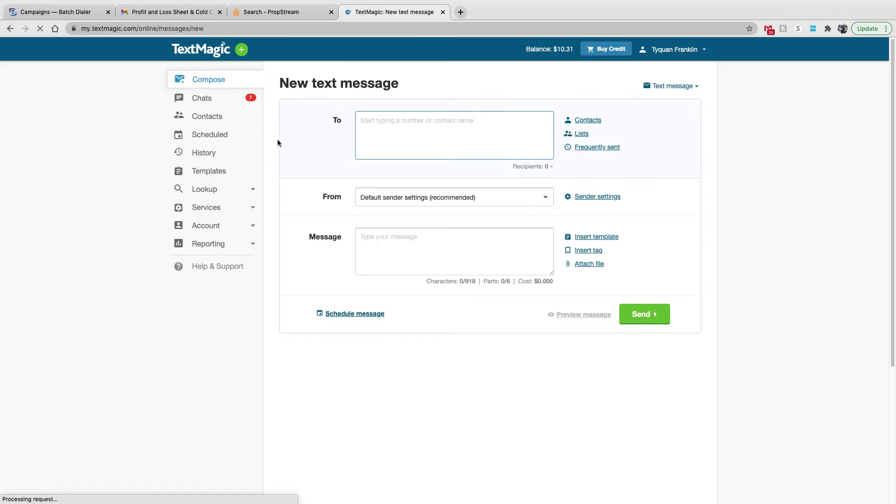
# Address the message to the HOUSTON COUNTY list (48 recipients), sending from the +1 United States number.
pyautogui.click(581, 134)
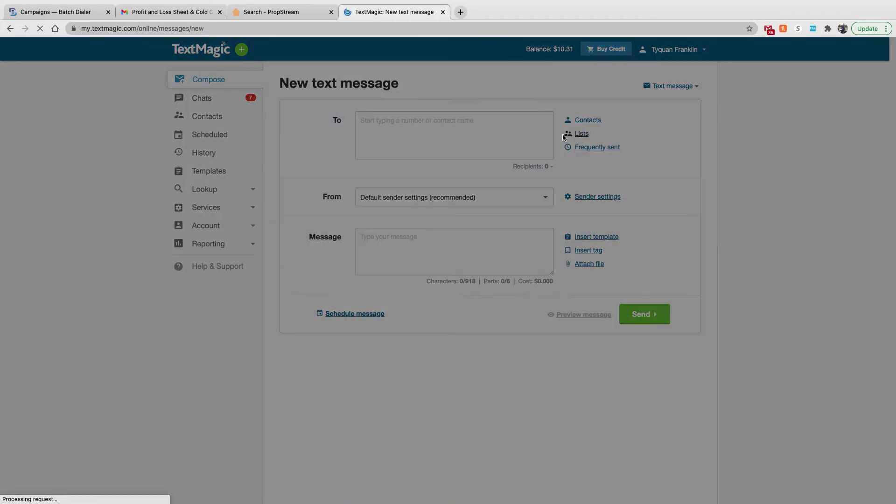
pyautogui.click(259, 207)
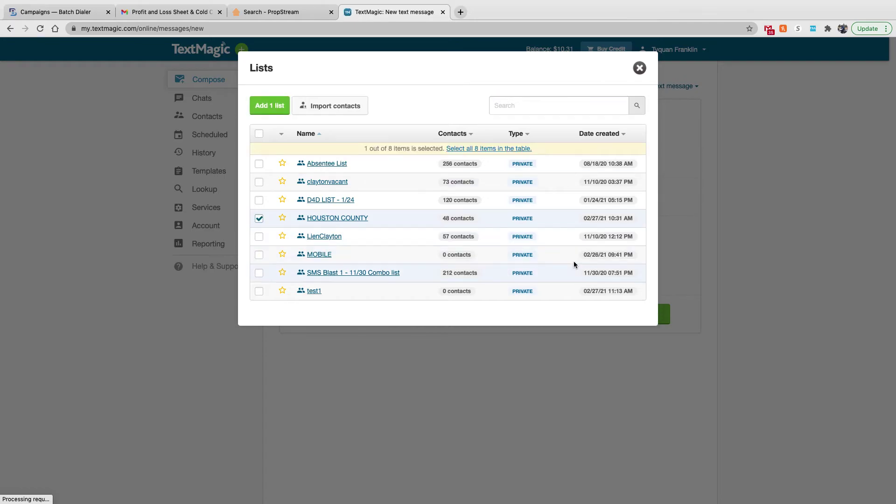
pyautogui.click(270, 106)
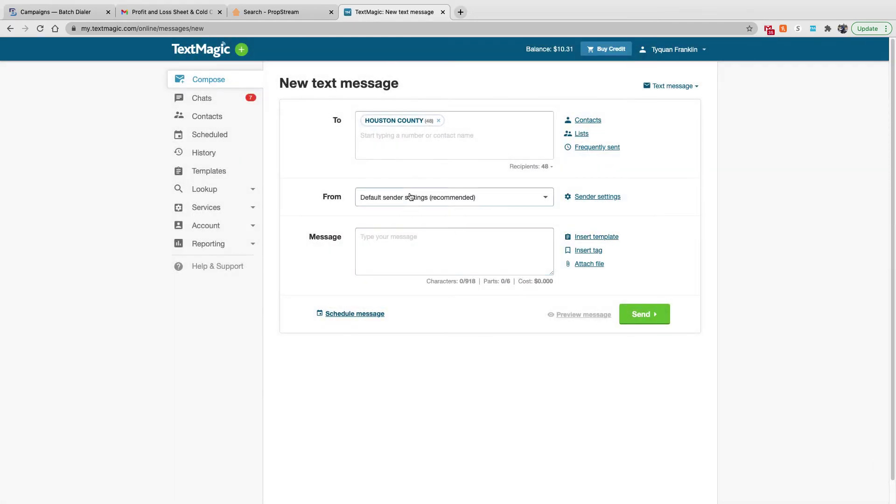
pyautogui.click(521, 197)
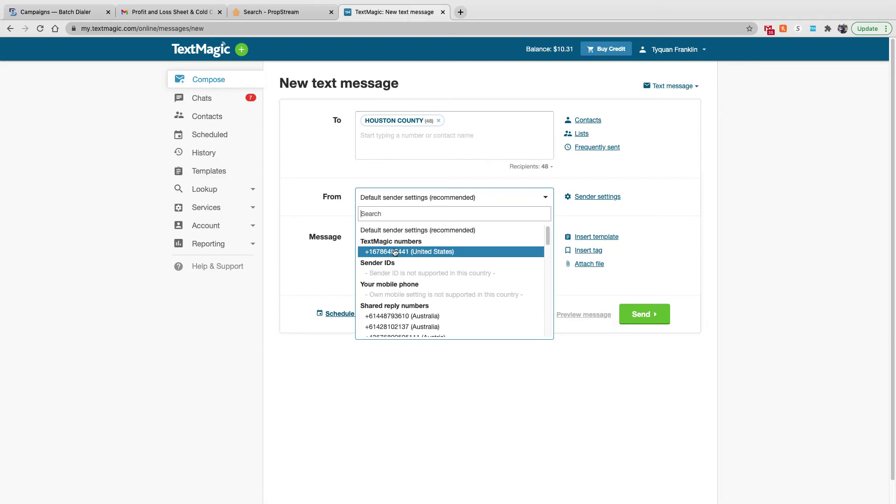
pyautogui.click(387, 253)
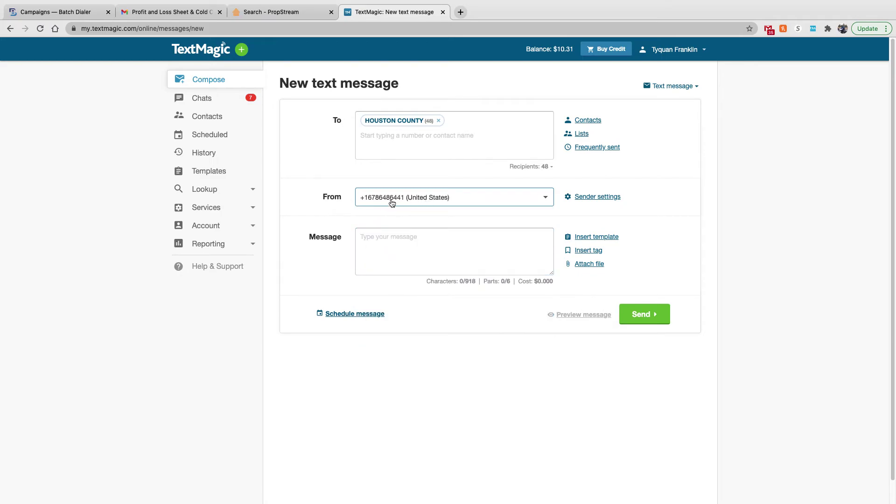
pyautogui.click(448, 198)
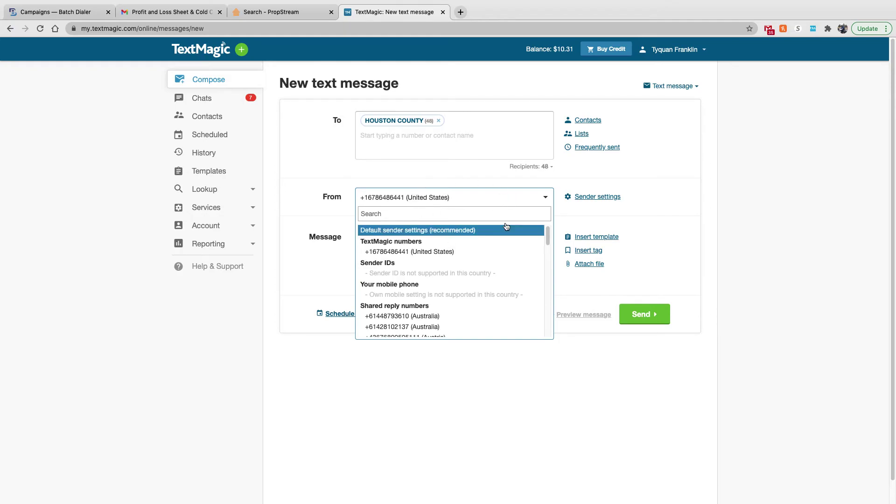
pyautogui.click(480, 200)
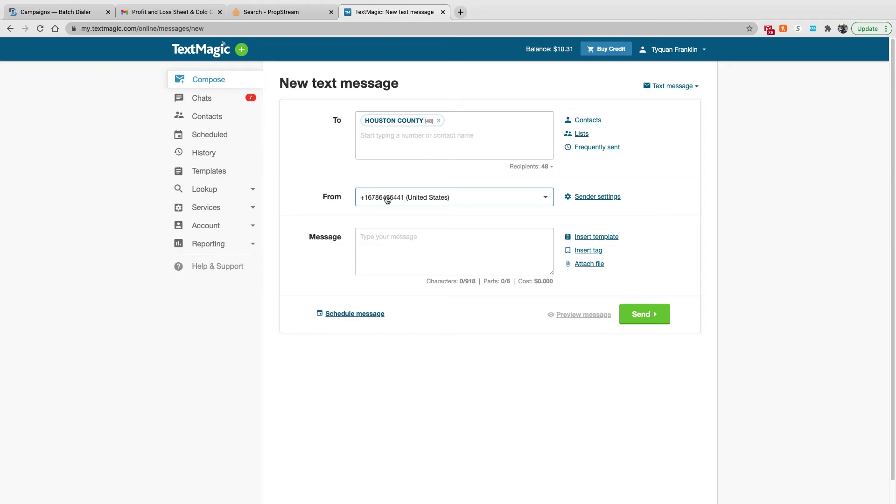
# Insert the Intro2 template greeting into the message body.
pyautogui.click(408, 242)
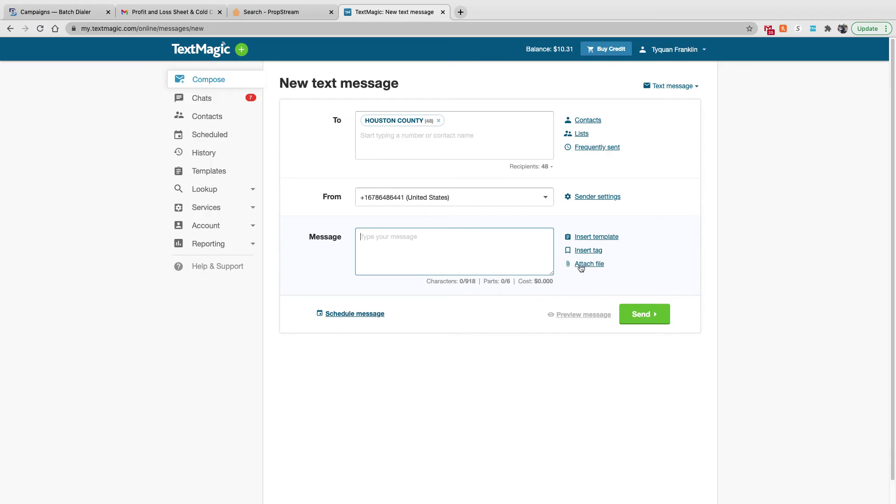
pyautogui.click(592, 238)
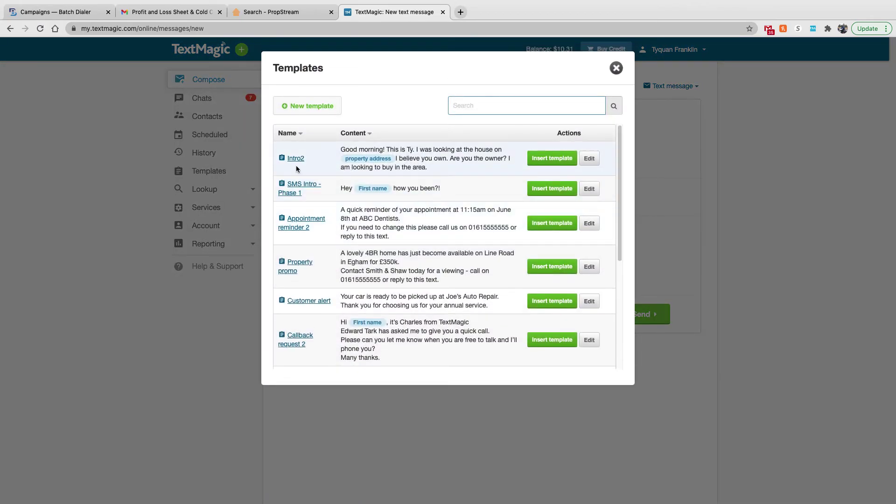
pyautogui.click(549, 159)
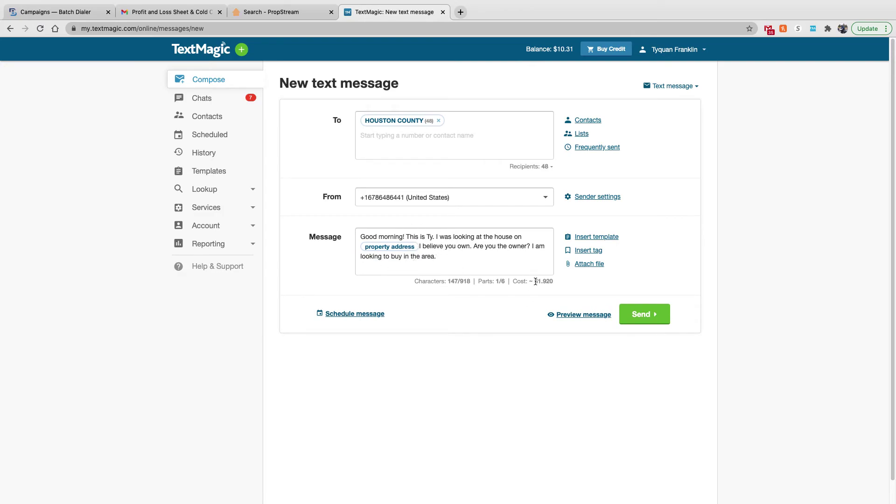
# Check the $1.920 estimated cost for 48 recipients and preview the message as a recipient sees it.
pyautogui.moveTo(536, 281); pyautogui.dragTo(561, 287)
pyautogui.click(560, 287)
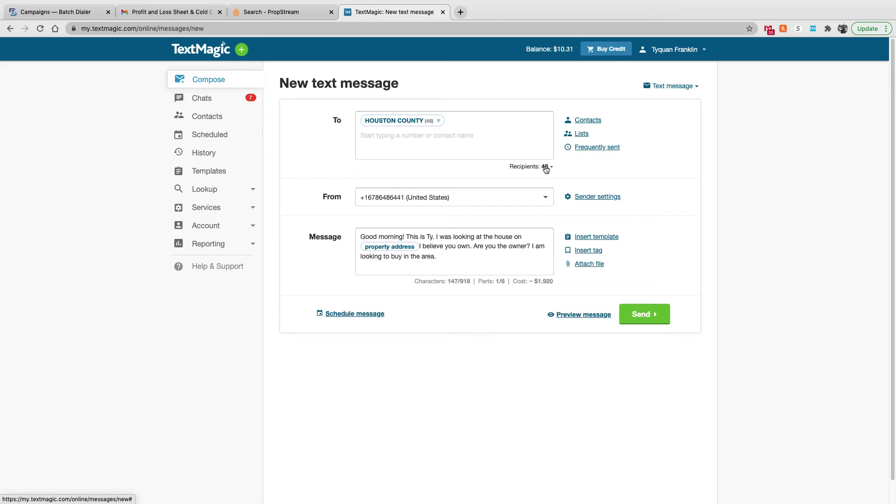
pyautogui.moveTo(537, 282); pyautogui.dragTo(547, 283)
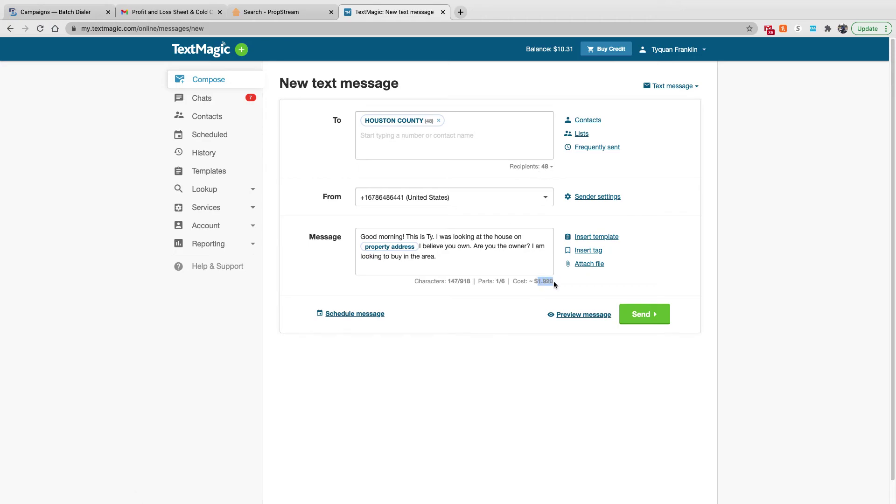
pyautogui.click(543, 283)
pyautogui.click(581, 315)
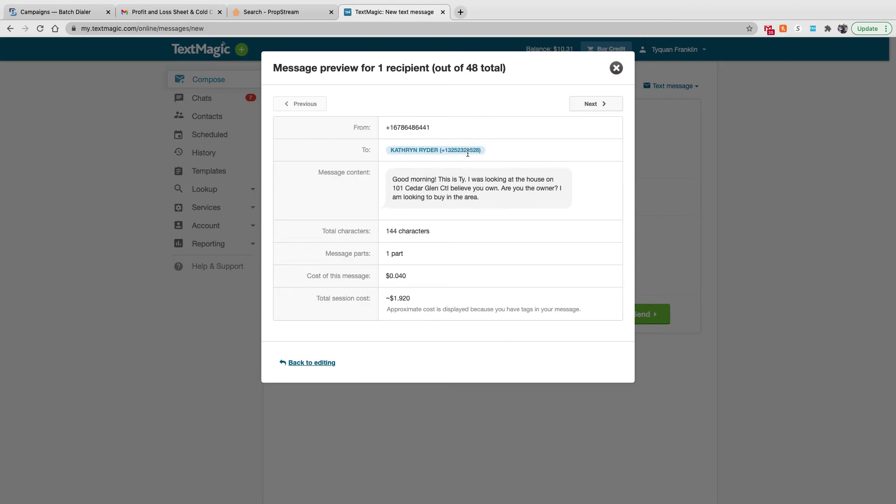
pyautogui.click(615, 69)
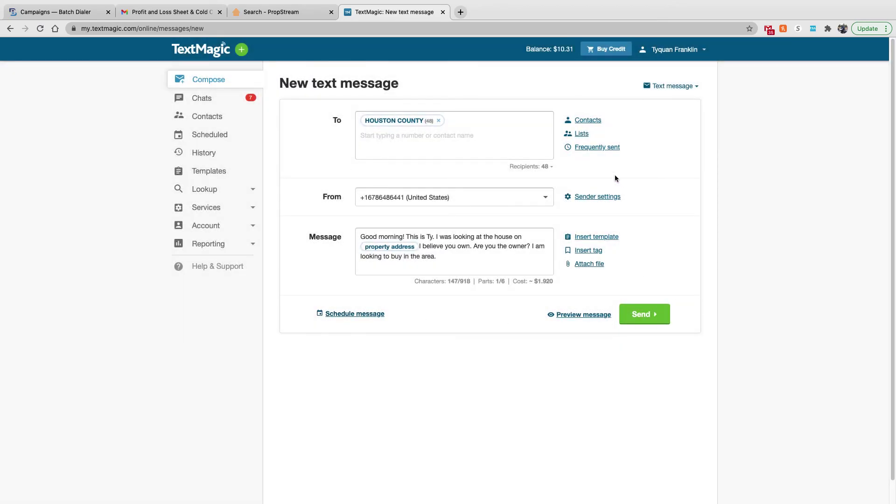
# Schedule the message for 27 Feb 2021, 11:30 AM New York time, with Repeat left at None.
pyautogui.click(355, 314)
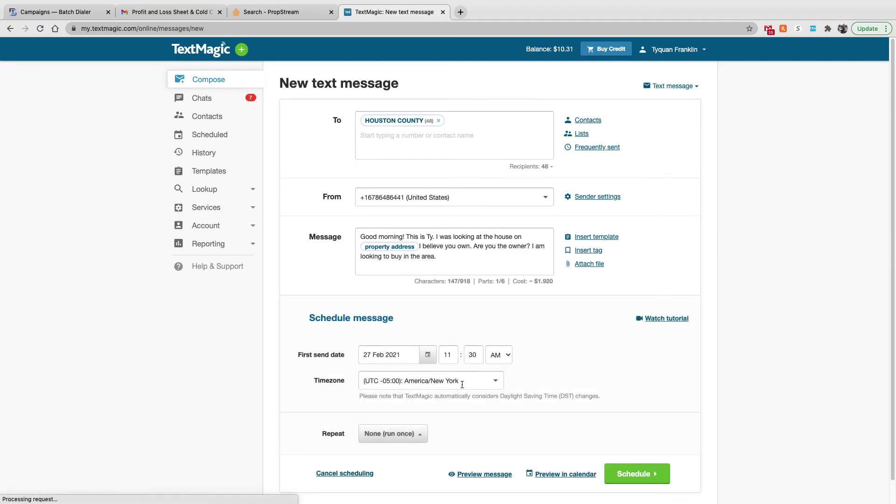
pyautogui.scroll(-1, 417, 346)
pyautogui.click(427, 335)
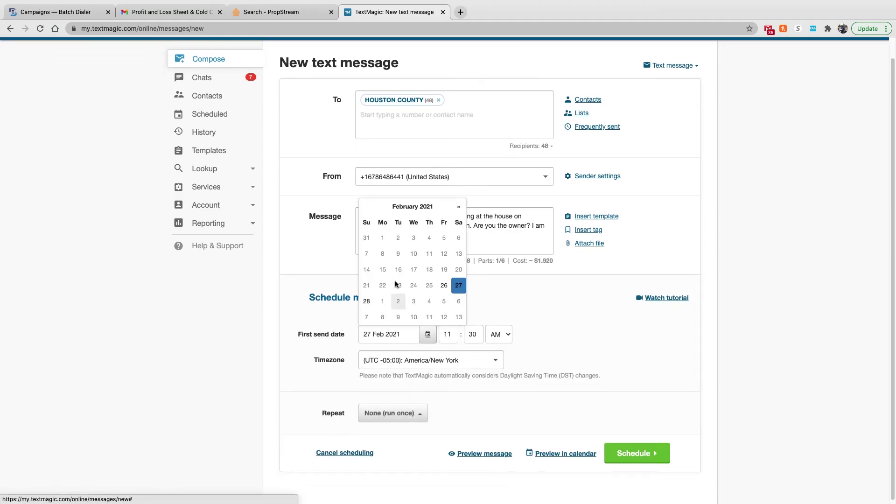
pyautogui.click(609, 322)
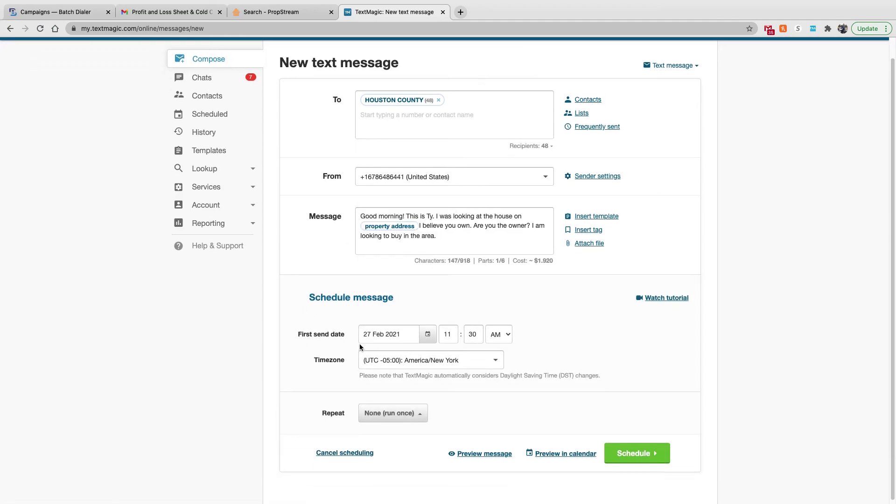
pyautogui.scroll(-1, 327, 353)
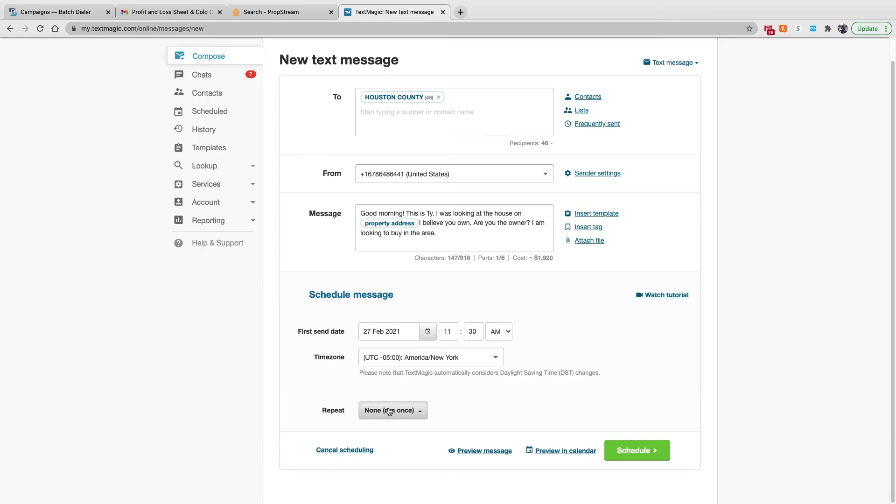
pyautogui.click(390, 411)
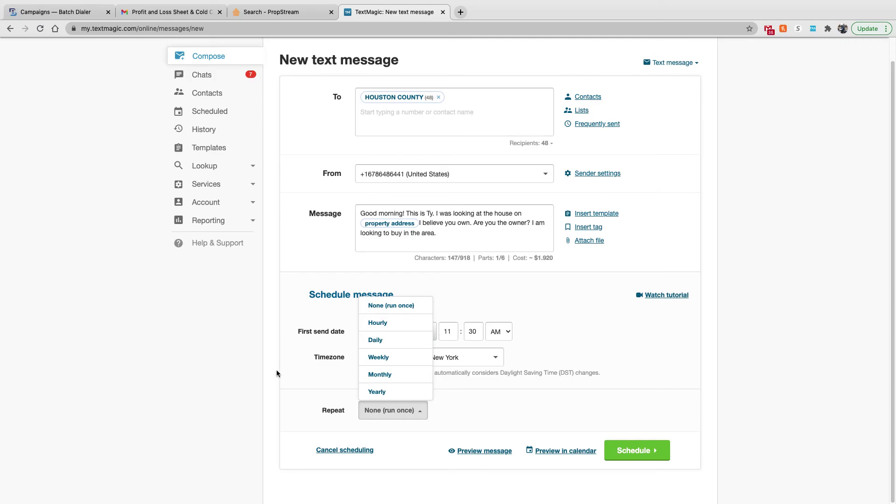
pyautogui.click(289, 343)
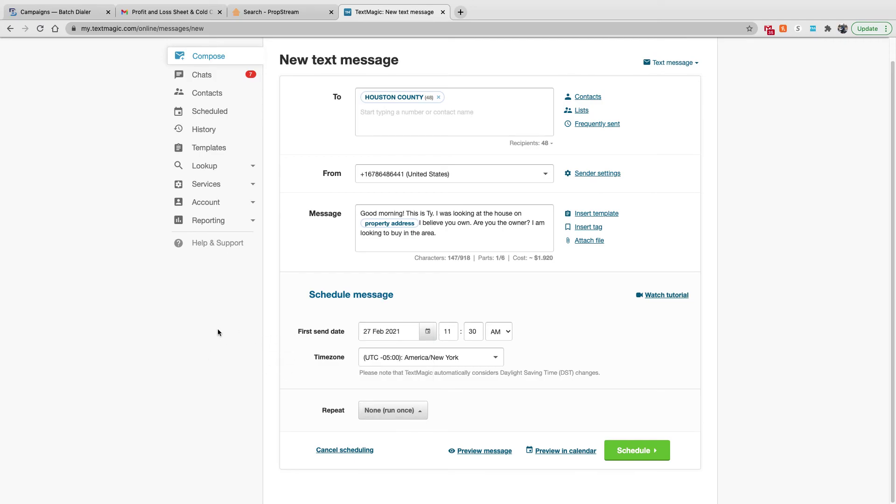
pyautogui.scroll(1, 219, 341)
pyautogui.scroll(-1, 289, 273)
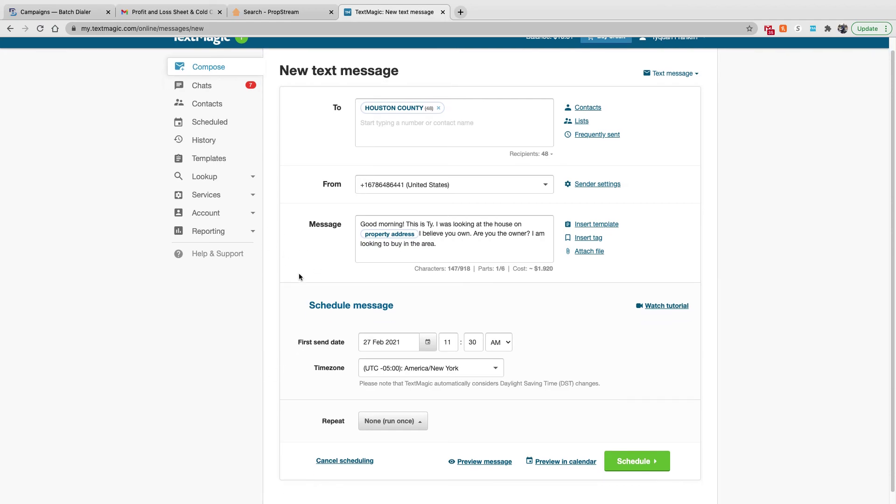
pyautogui.scroll(1, 299, 277)
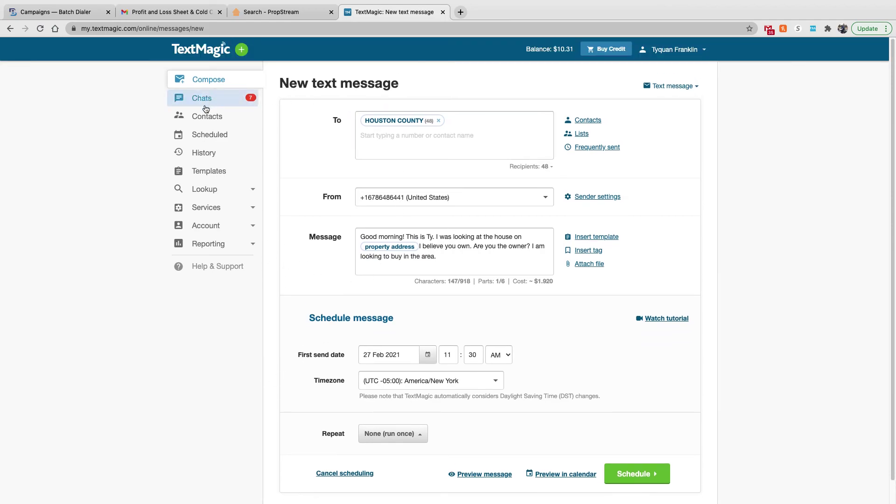
# Open Reporting > Overview: 1,100 sent, 196 received, 92.87% delivery, 23.9% reply rate.
pyautogui.click(210, 244)
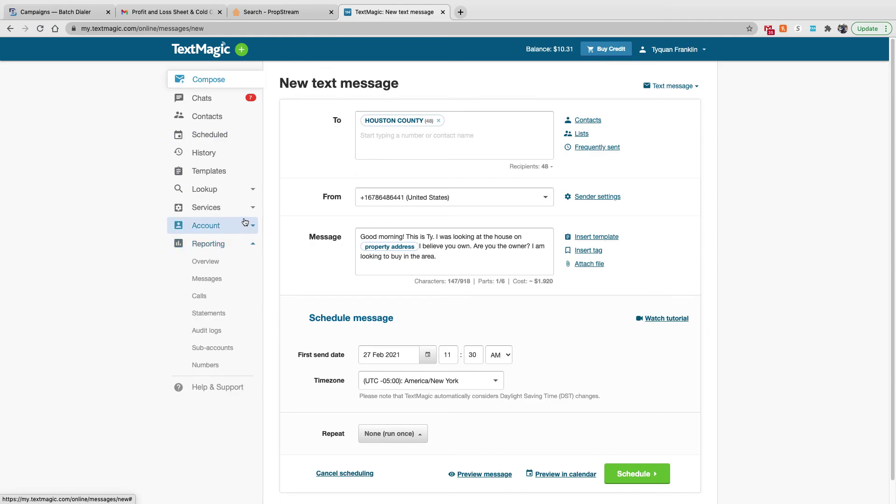
pyautogui.click(200, 269)
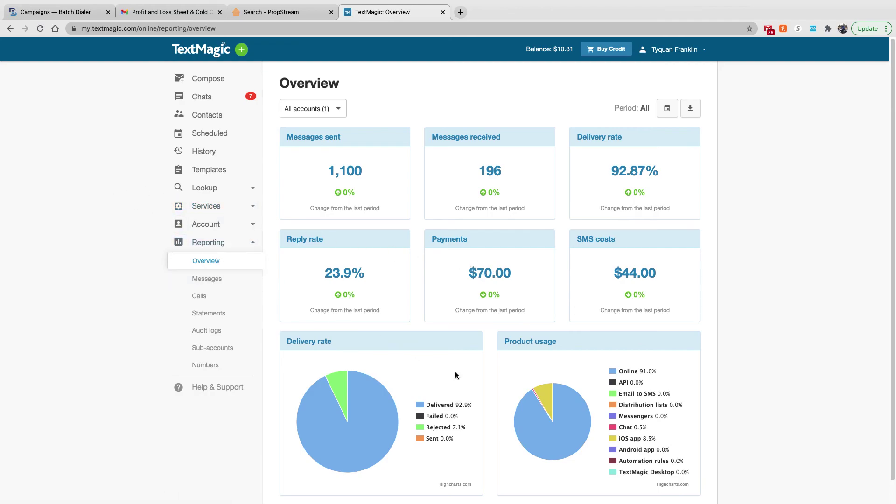
pyautogui.scroll(-1, 551, 392)
pyautogui.scroll(-1, 345, 355)
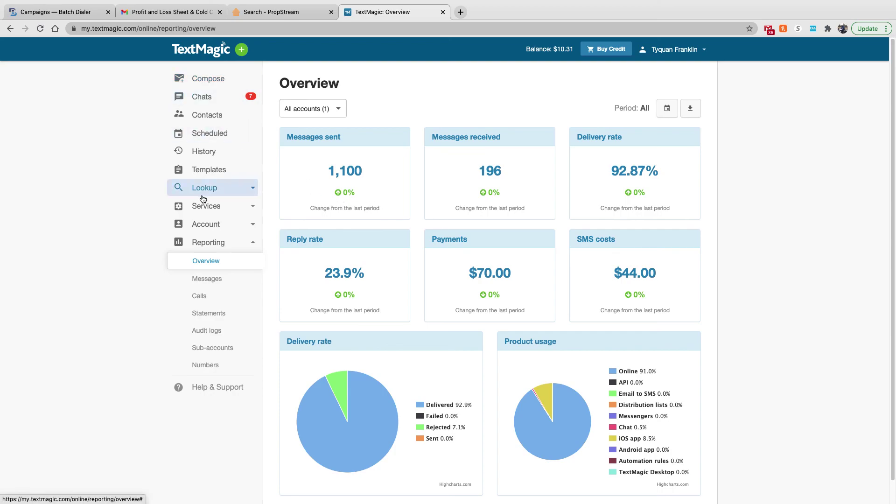
pyautogui.scroll(-1, 124, 195)
pyautogui.scroll(1, 124, 195)
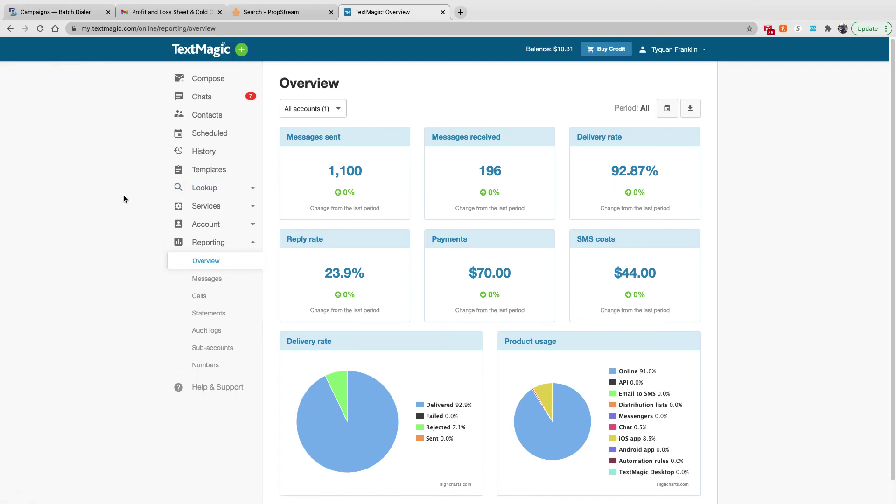